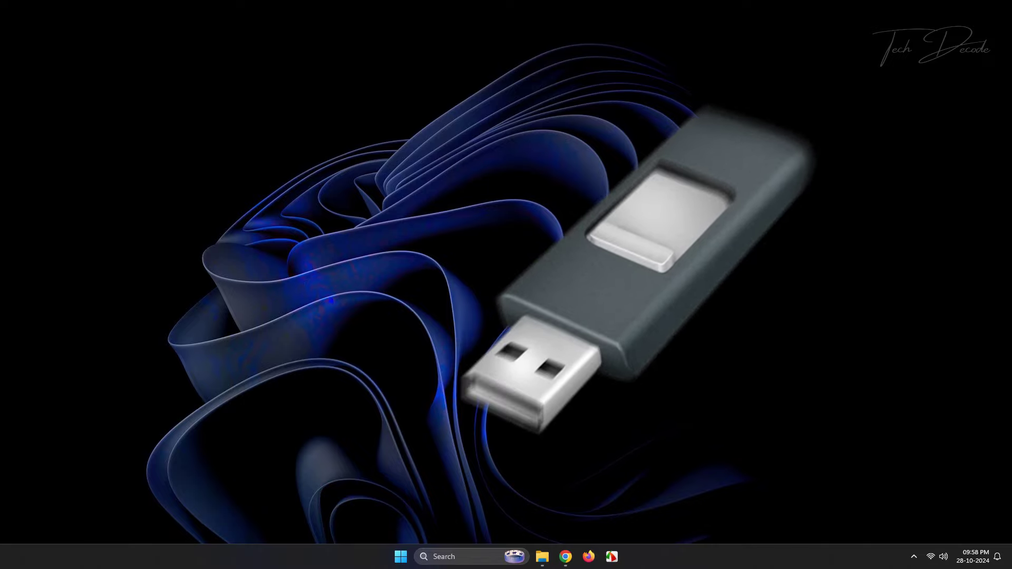
Select the Windows 11 multi-edition ISO for x64 devices and request its download
{"action": "left_click", "coordinate": [565, 556]}
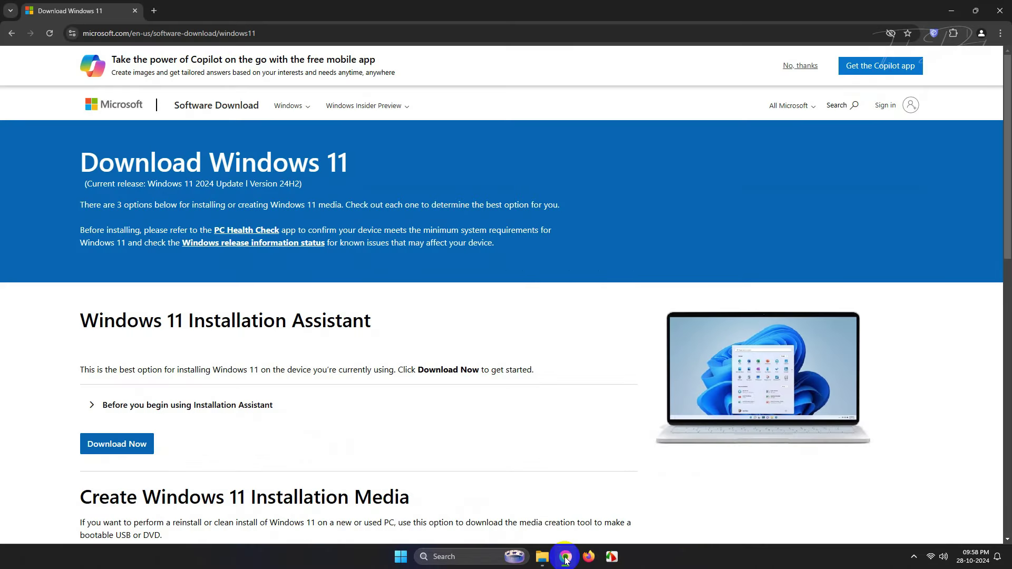
{"action": "left_click", "coordinate": [286, 36]}
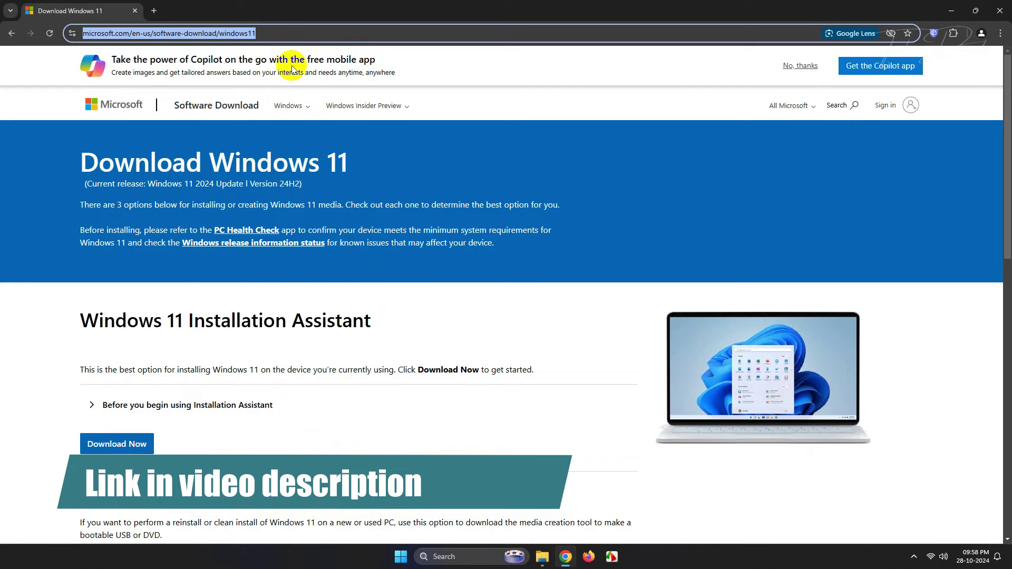
{"action": "scroll", "coordinate": [502, 168], "scroll_direction": "down", "scroll_amount": 10}
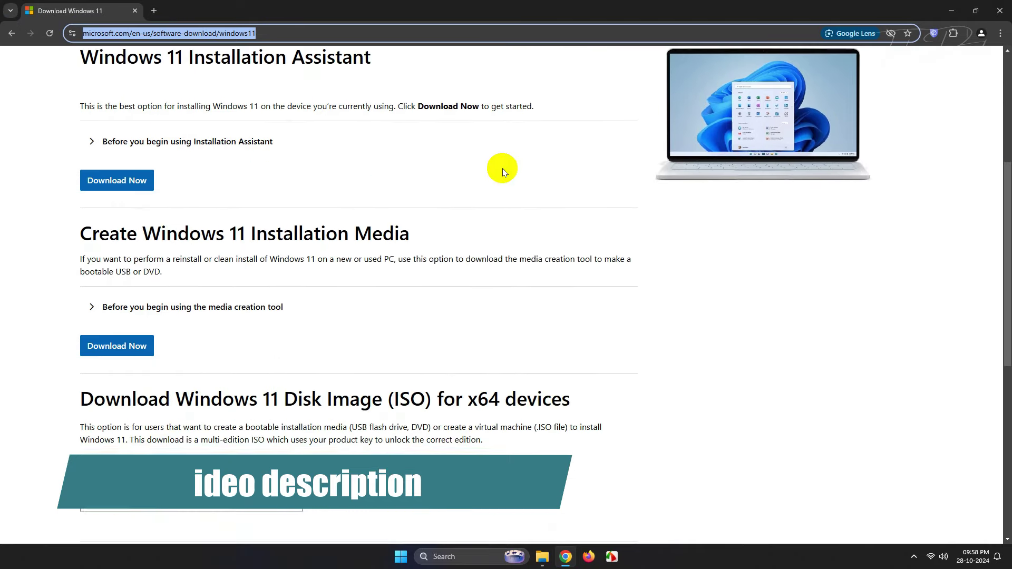
{"action": "left_click", "coordinate": [232, 241]}
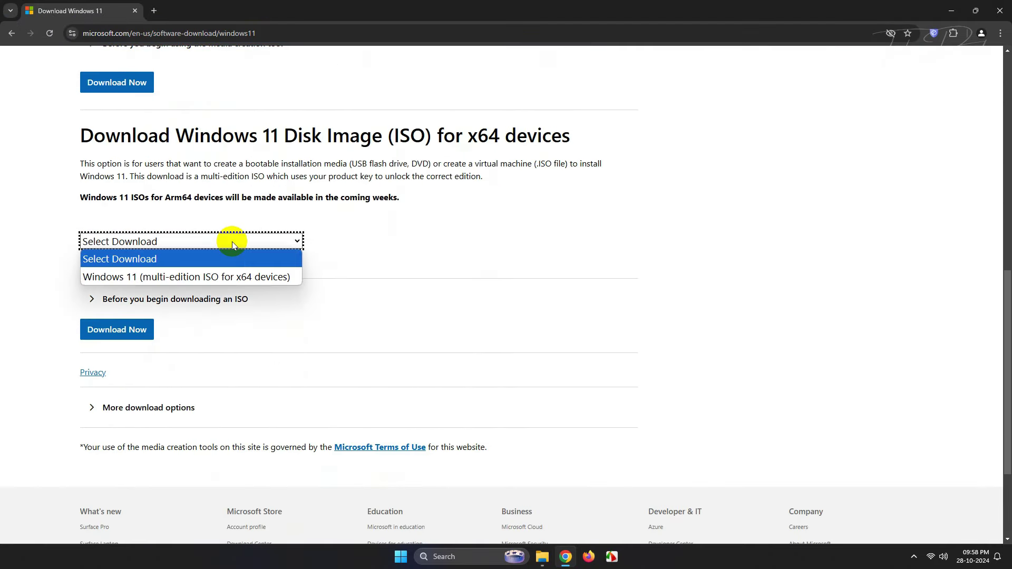
{"action": "left_click", "coordinate": [223, 273]}
{"action": "left_click", "coordinate": [132, 326]}
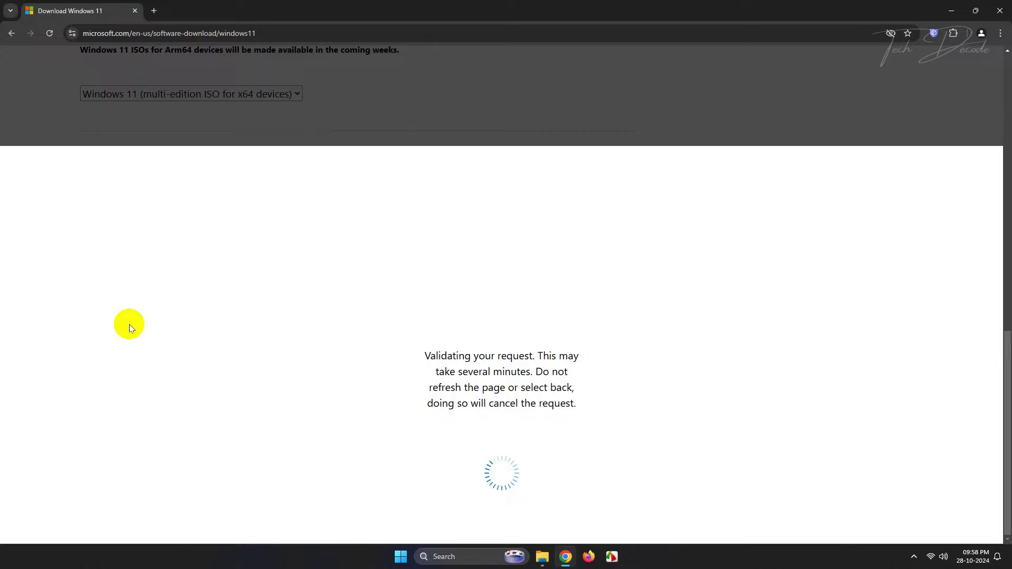
Choose English (United States) and start downloading the 64-bit Win11_24H2_English_x64.iso
{"action": "left_click", "coordinate": [143, 292]}
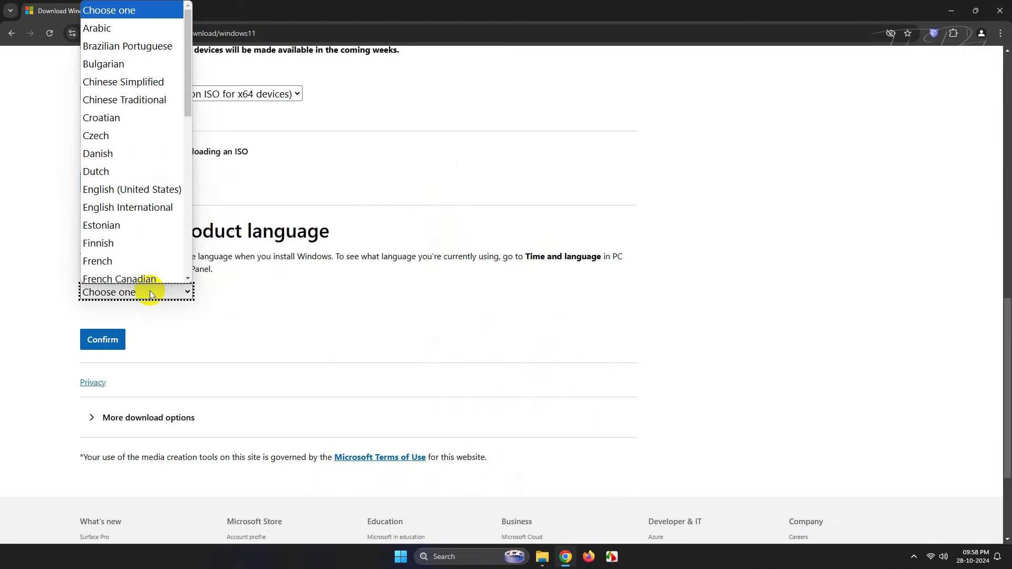
{"action": "left_click", "coordinate": [147, 191]}
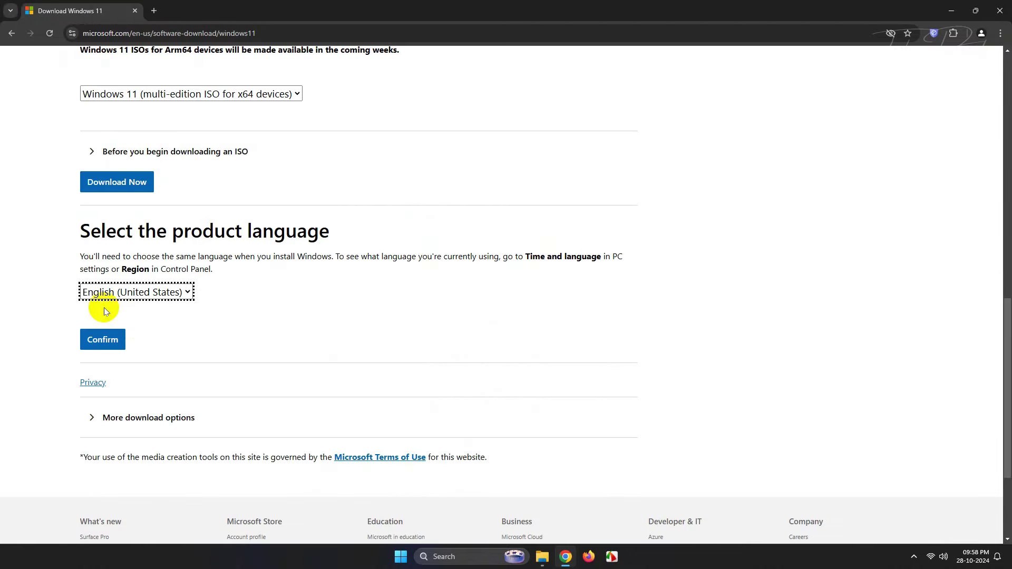
{"action": "left_click", "coordinate": [93, 341]}
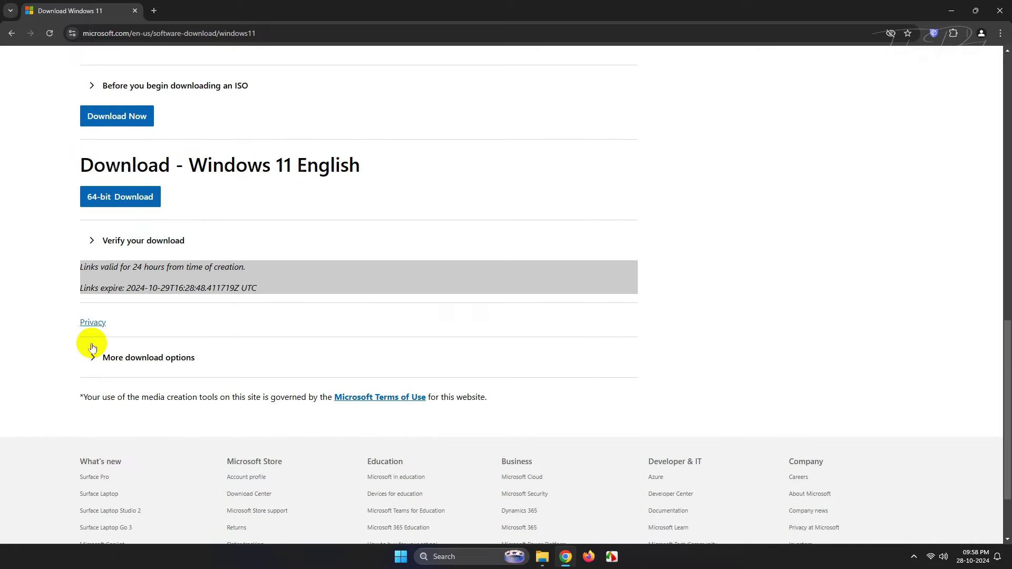
{"action": "scroll", "coordinate": [95, 340], "scroll_direction": "down", "scroll_amount": 2}
{"action": "left_click", "coordinate": [116, 106]}
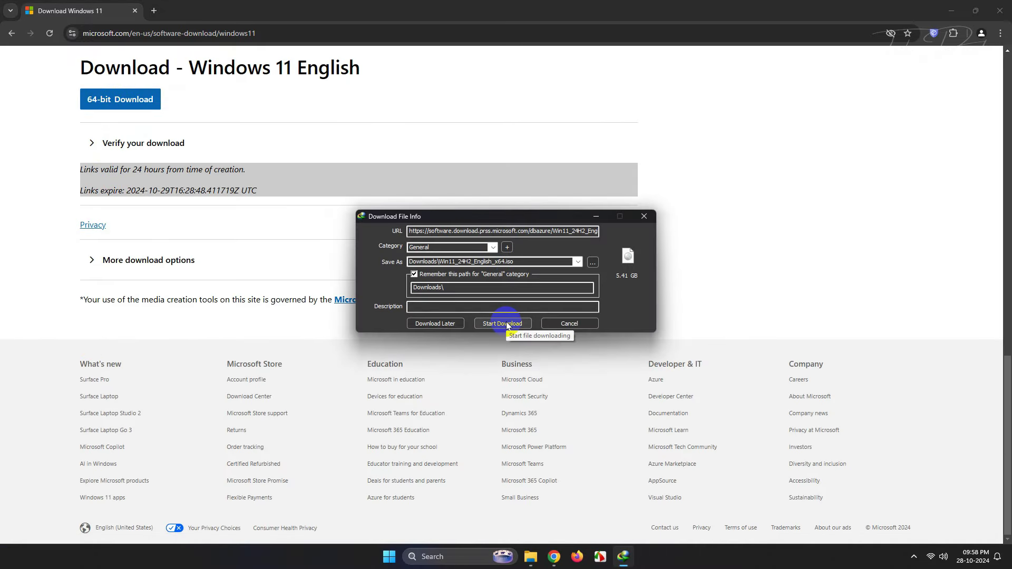
{"action": "left_click", "coordinate": [503, 323]}
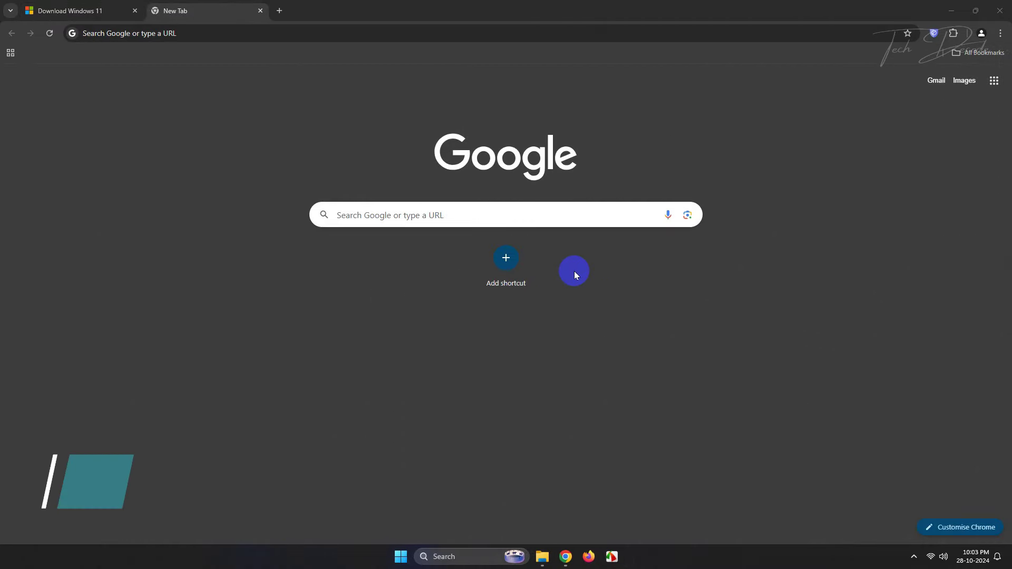
Search Google for 'rufus' and download rufus-4.6.exe from rufus.ie
{"action": "left_click", "coordinate": [464, 215]}
{"action": "type", "text": "ru"}
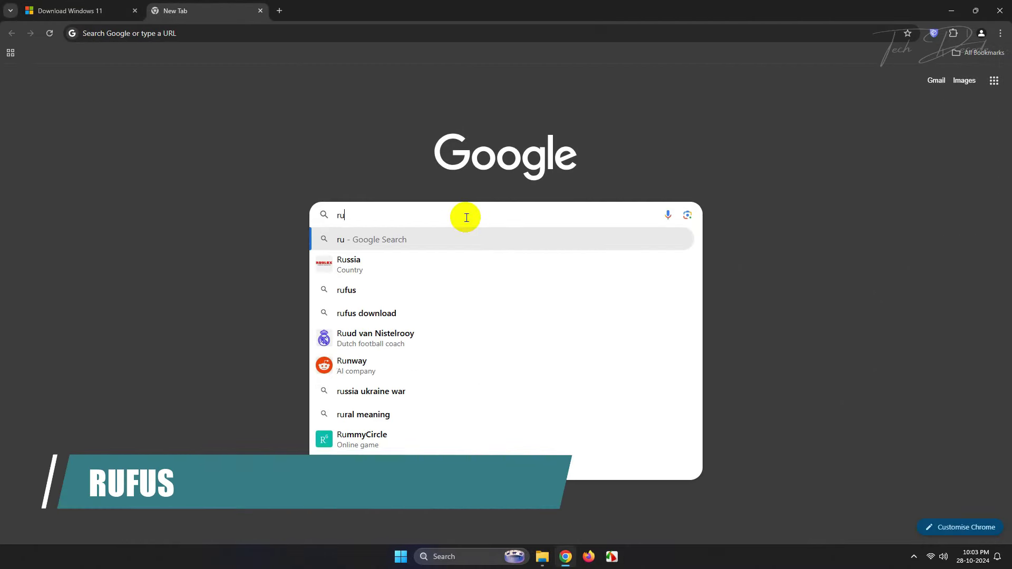
{"action": "type", "text": "fus"}
{"action": "key", "text": "Return"}
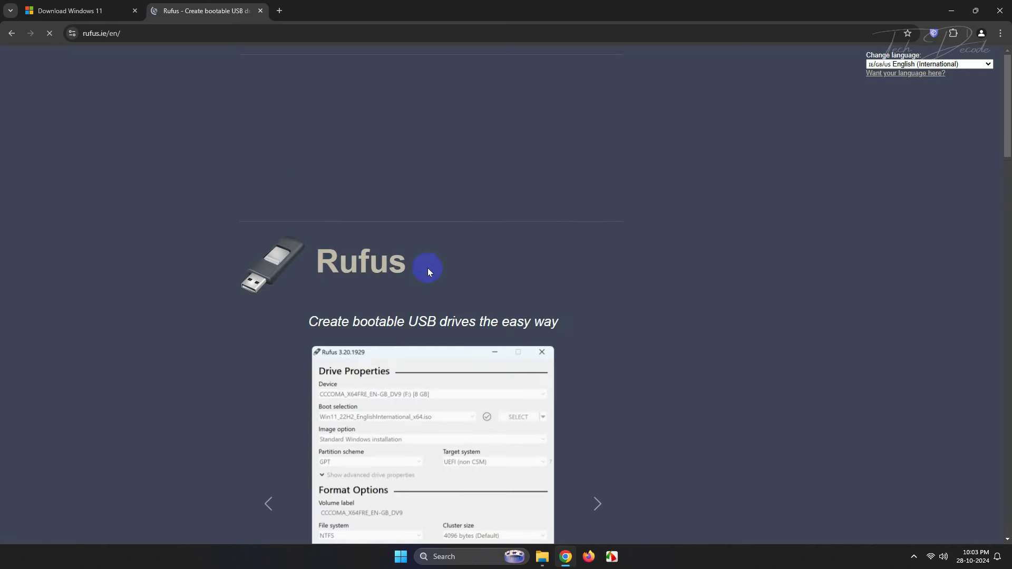
{"action": "scroll", "coordinate": [500, 231], "scroll_direction": "down", "scroll_amount": 5}
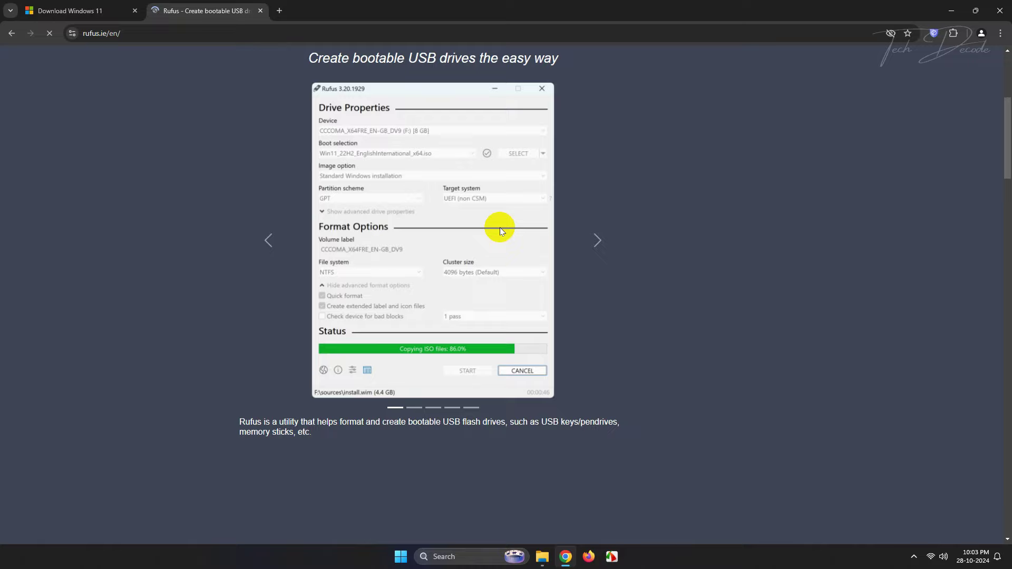
{"action": "scroll", "coordinate": [499, 226], "scroll_direction": "down", "scroll_amount": 10}
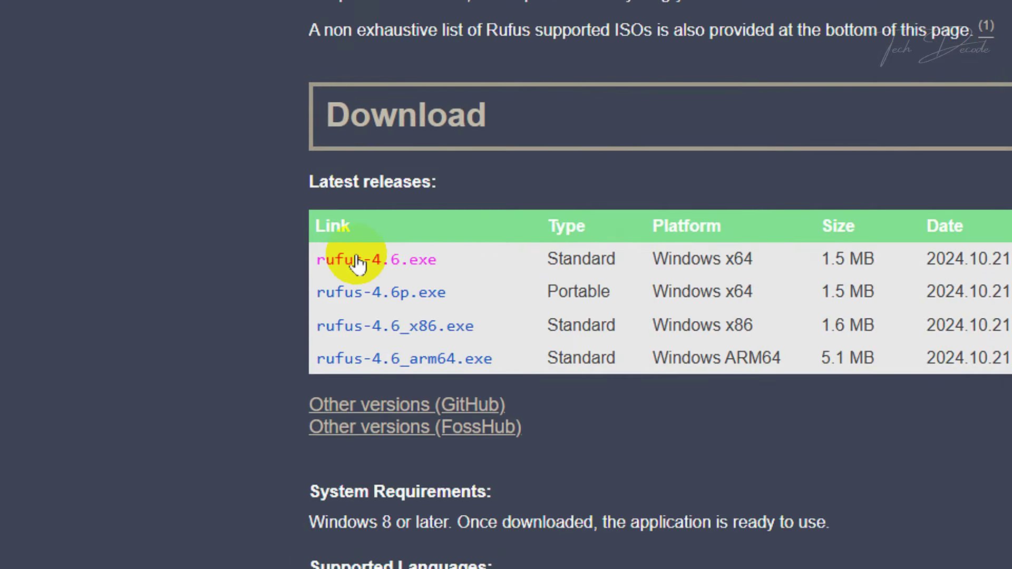
{"action": "left_click", "coordinate": [410, 262]}
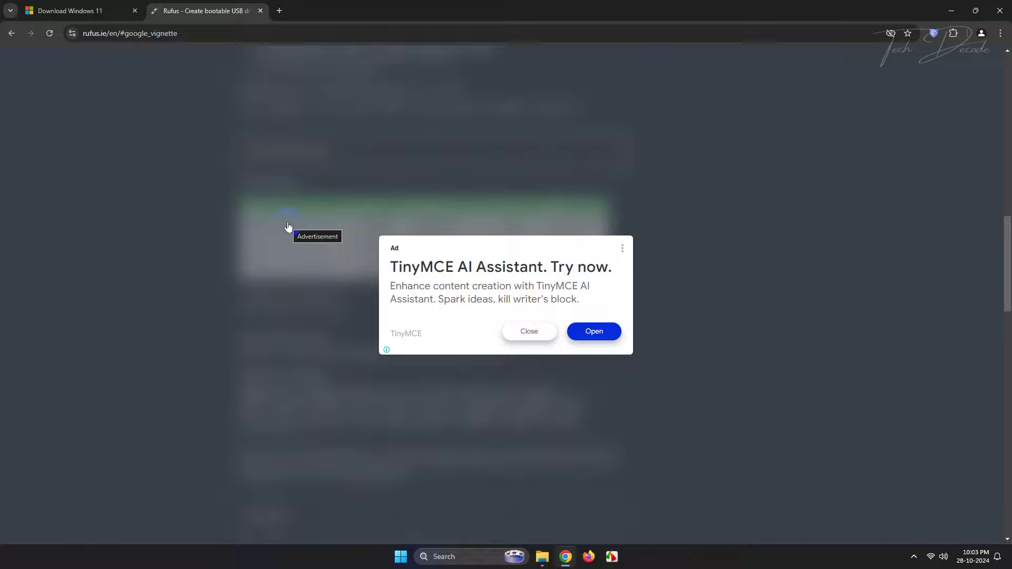
{"action": "left_click", "coordinate": [507, 325]}
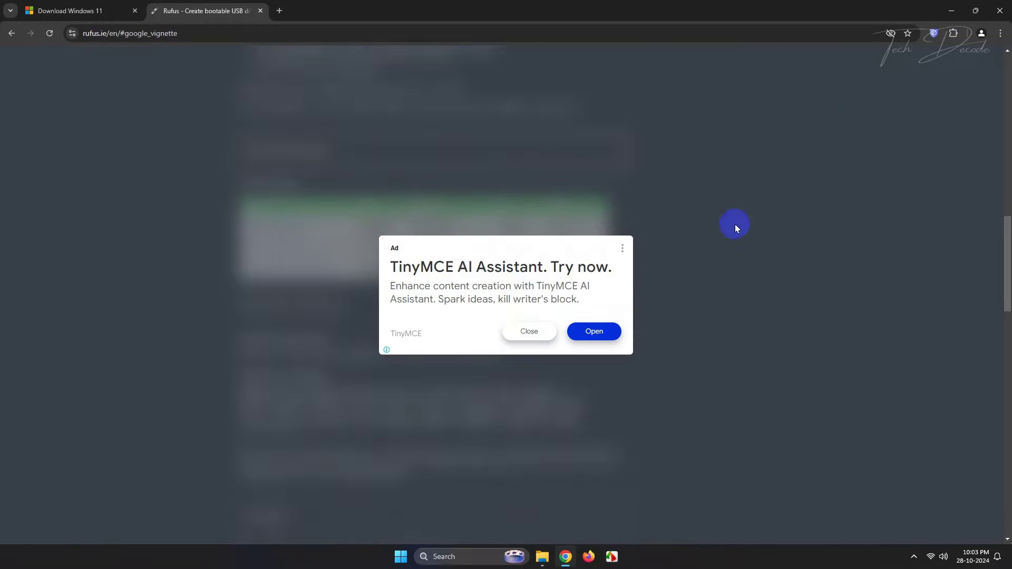
{"action": "left_click", "coordinate": [950, 11]}
In the Downloads > Programs folder, bring up the shortcut menu for rufus-4.6
{"action": "left_click", "coordinate": [543, 558]}
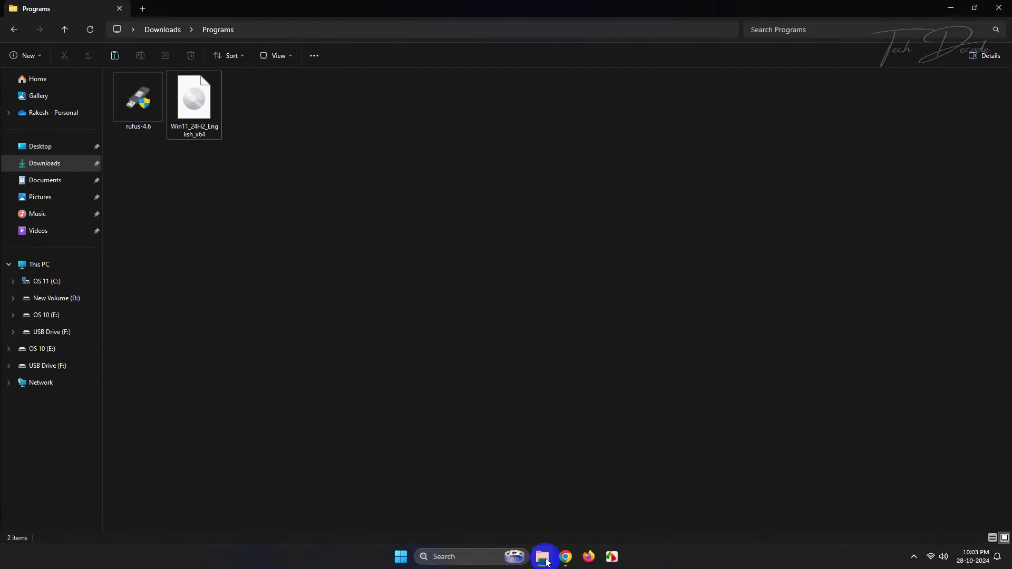
{"action": "left_click", "coordinate": [144, 104]}
{"action": "left_click", "coordinate": [192, 103]}
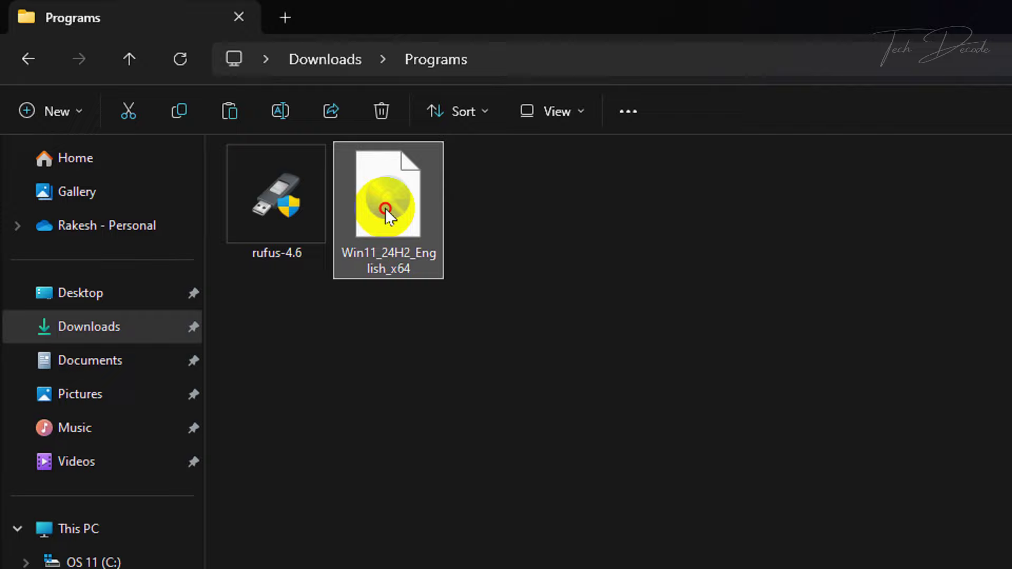
{"action": "left_click", "coordinate": [608, 208]}
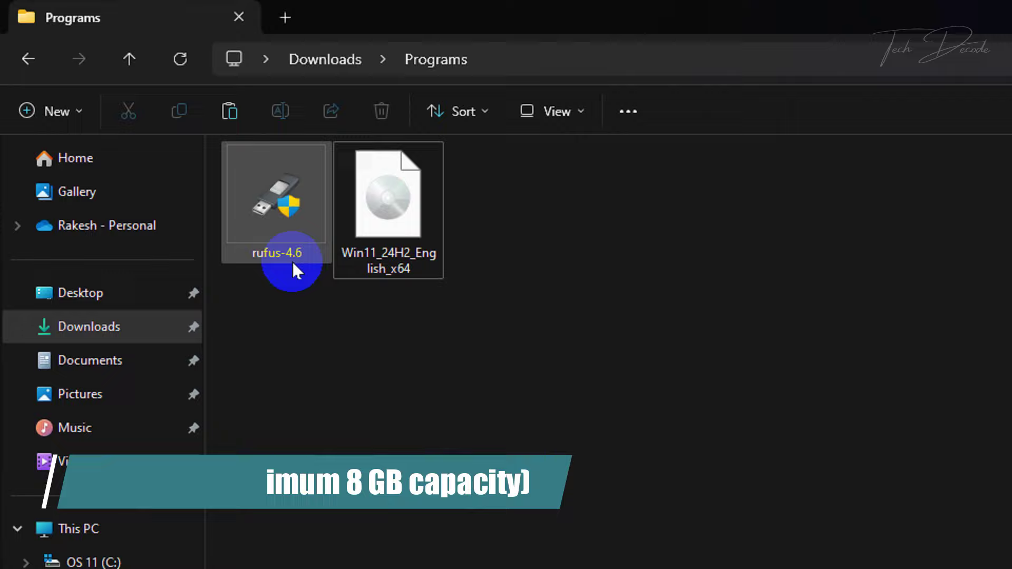
{"action": "right_click", "coordinate": [266, 196]}
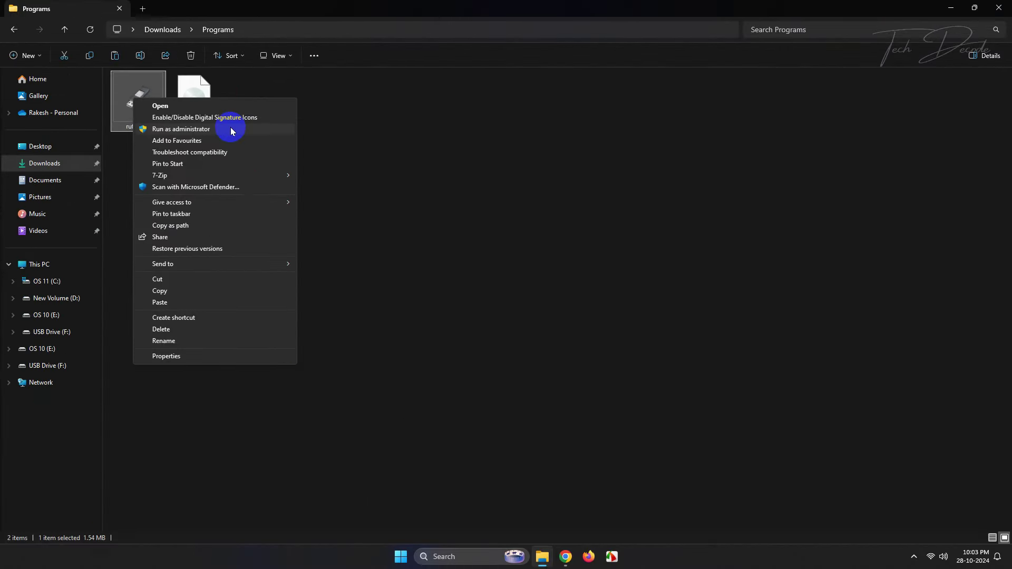
Run Rufus as administrator, target the 8 GB NO_LABEL (F:) drive and load Win11_24H2_English_x64.iso
{"action": "left_click", "coordinate": [460, 257]}
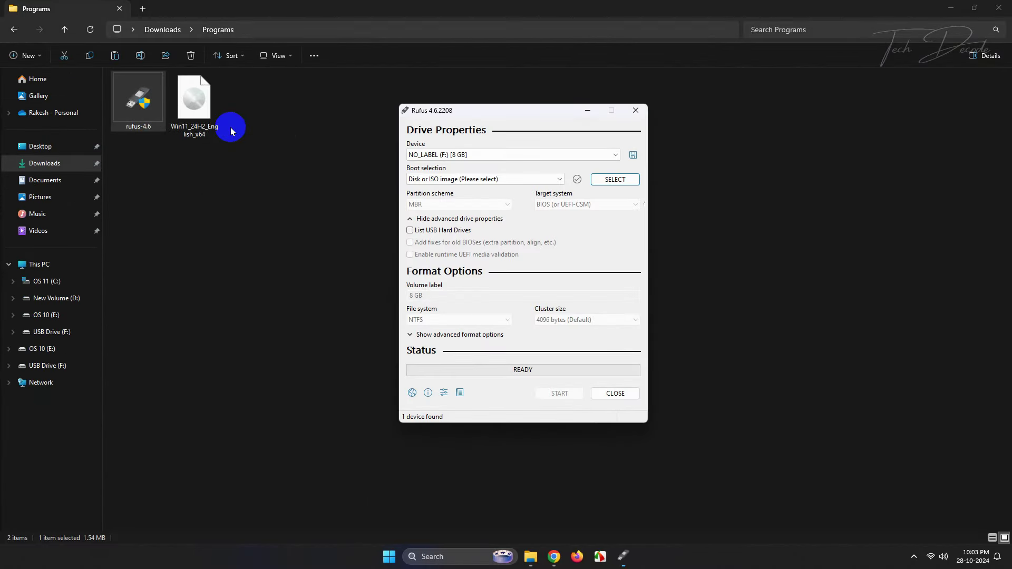
{"action": "left_click", "coordinate": [998, 7]}
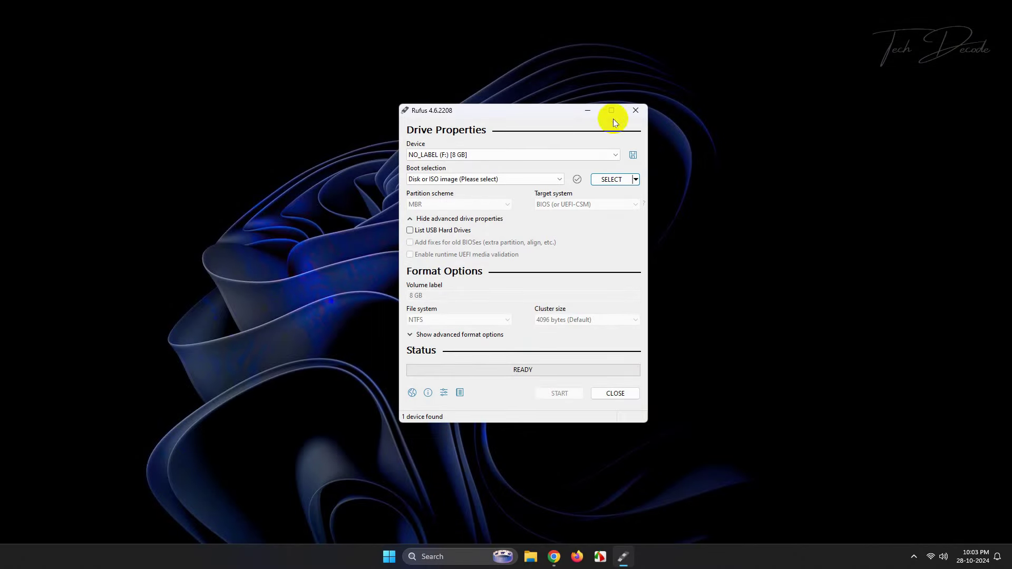
{"action": "left_click", "coordinate": [522, 155]}
{"action": "left_click", "coordinate": [516, 152]}
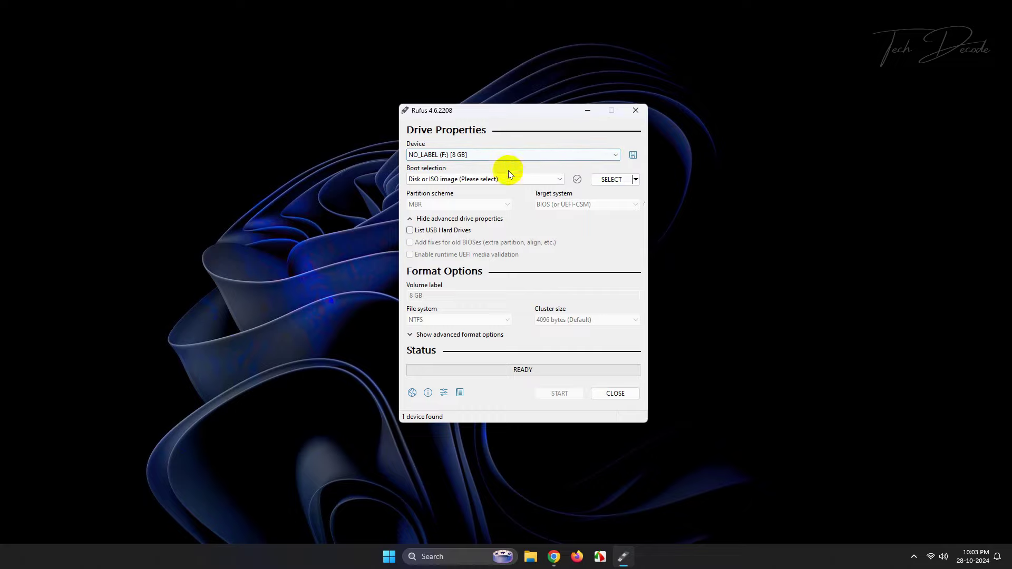
{"action": "left_click", "coordinate": [602, 179]}
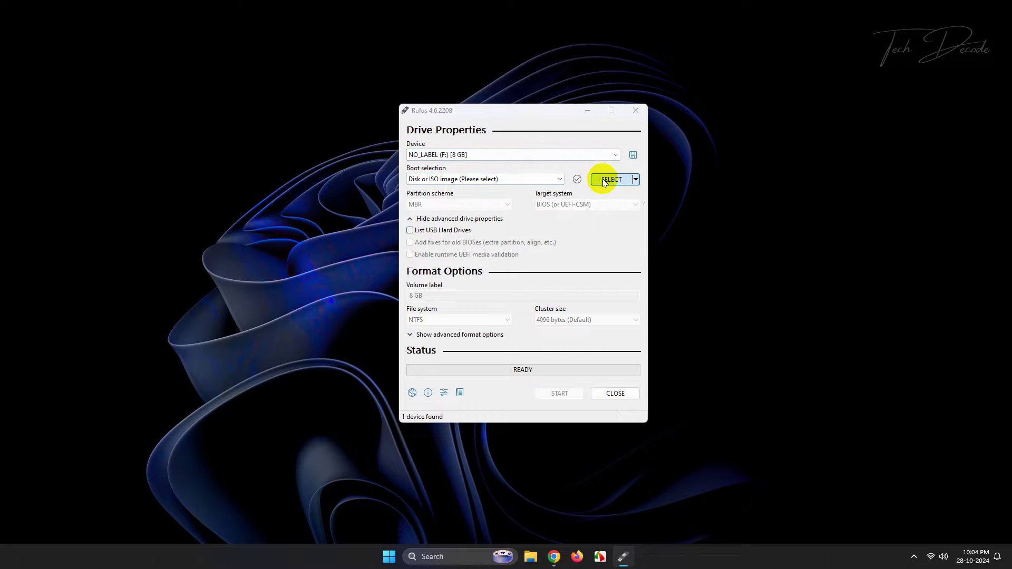
{"action": "left_click", "coordinate": [553, 218]}
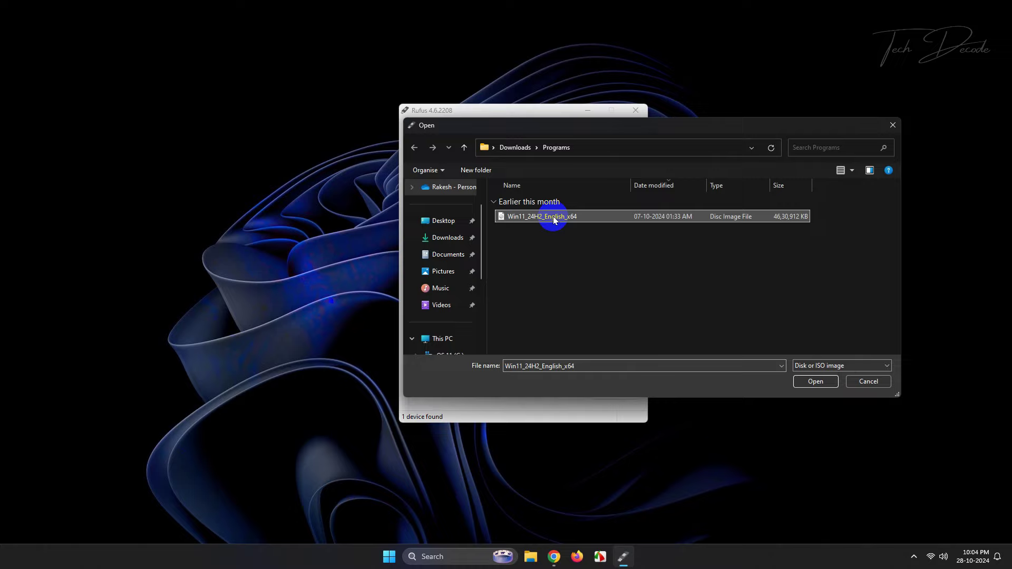
{"action": "left_click", "coordinate": [815, 381]}
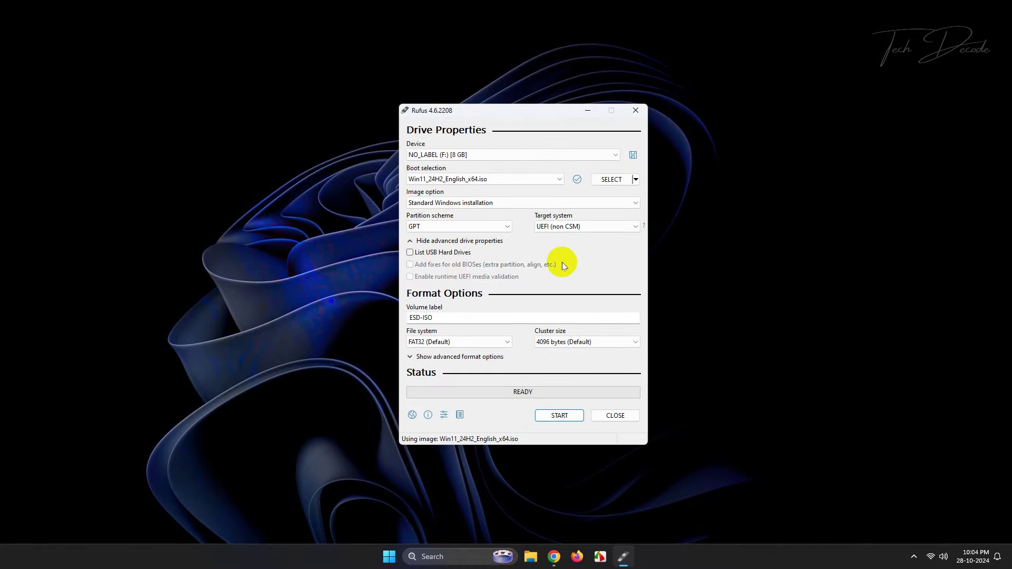
Keep Standard Windows installation as the image option and GPT as the partition scheme
{"action": "left_click", "coordinate": [524, 202]}
{"action": "left_click", "coordinate": [495, 219]}
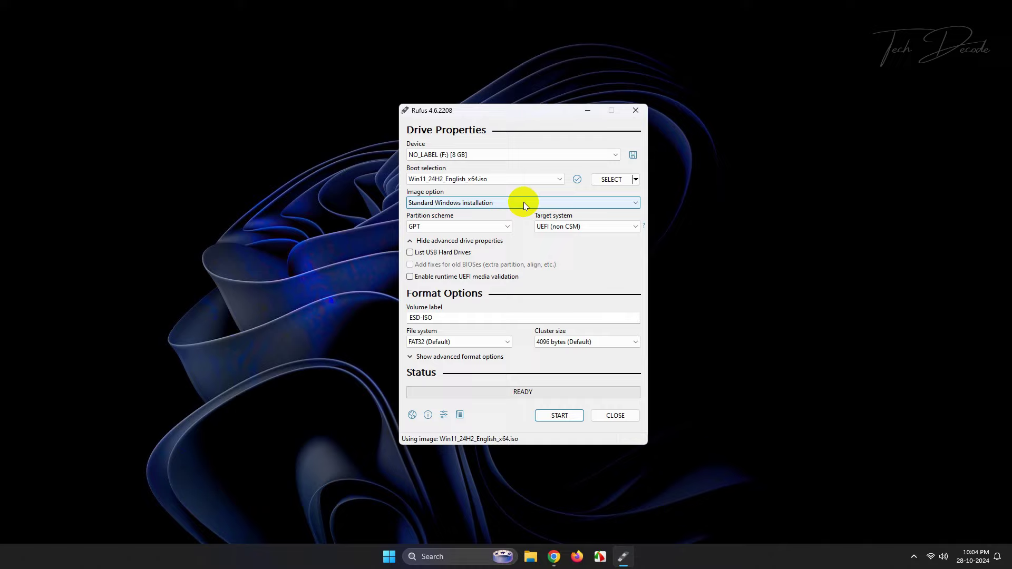
{"action": "left_click", "coordinate": [480, 226]}
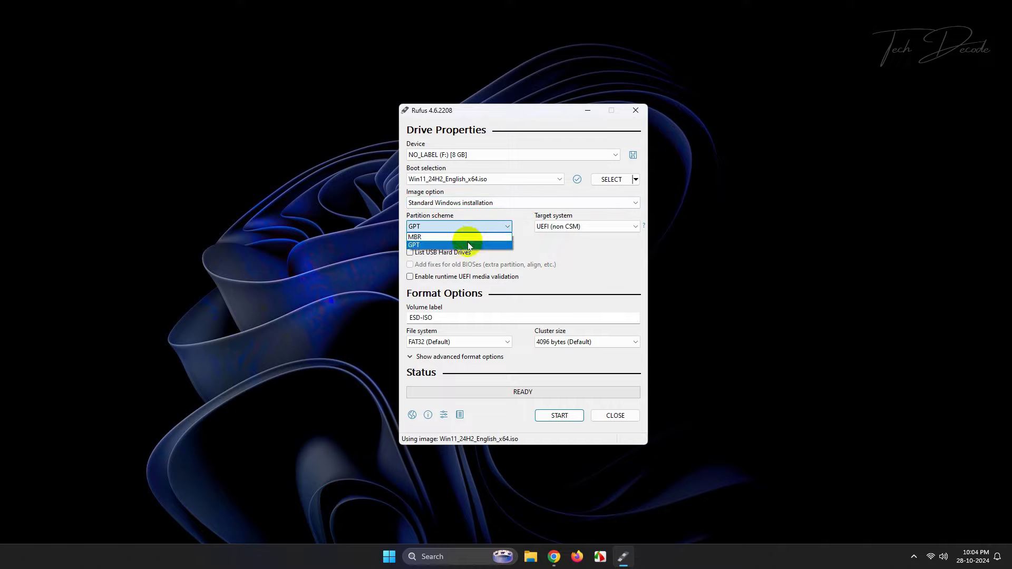
{"action": "left_click", "coordinate": [482, 226]}
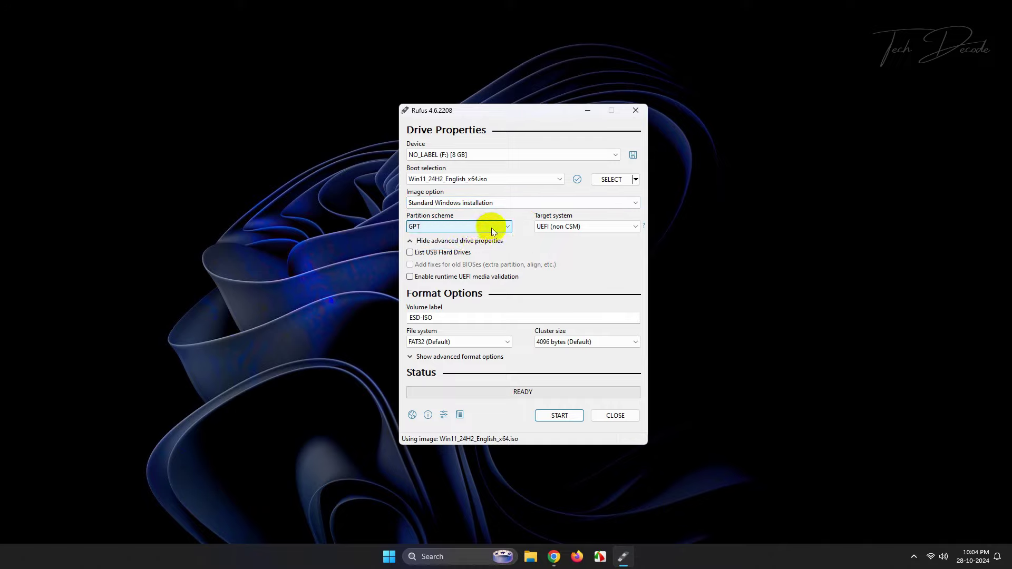
{"action": "left_click", "coordinate": [440, 557]}
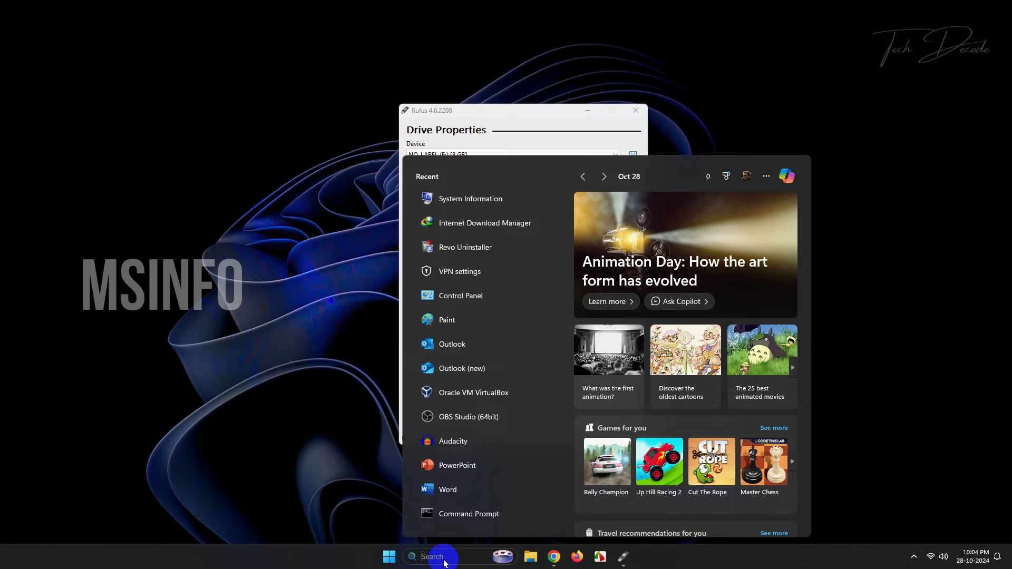
Open System Information via an 'msinfo' search and check that BIOS Mode reads UEFI
{"action": "type", "text": "msinfo"}
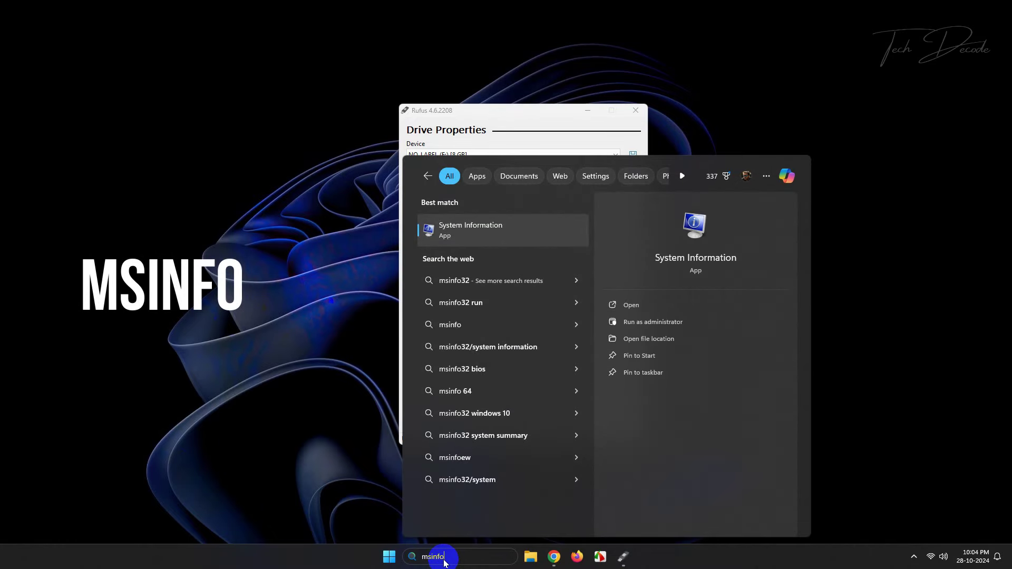
{"action": "left_click", "coordinate": [494, 237]}
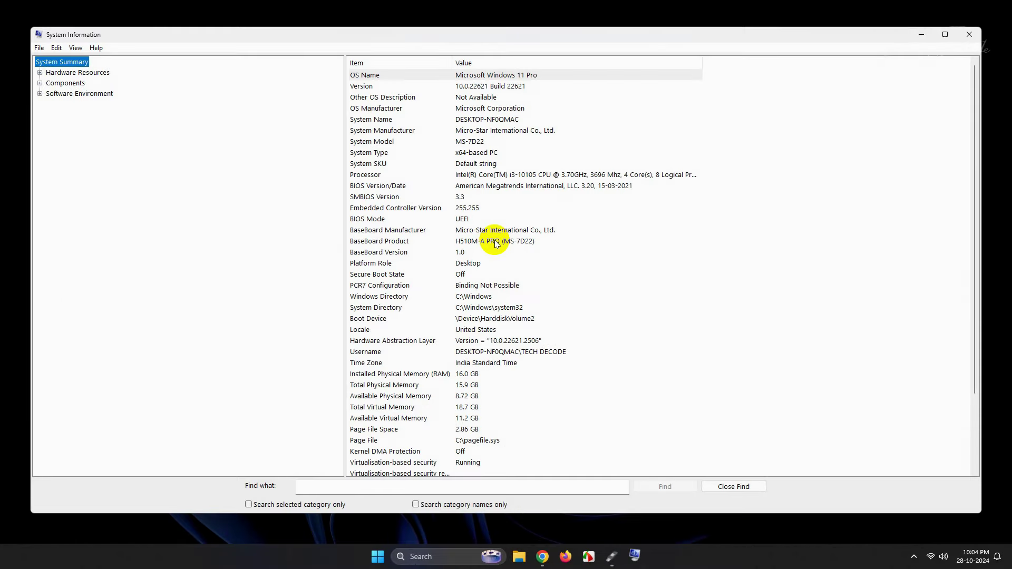
{"action": "left_click", "coordinate": [363, 220]}
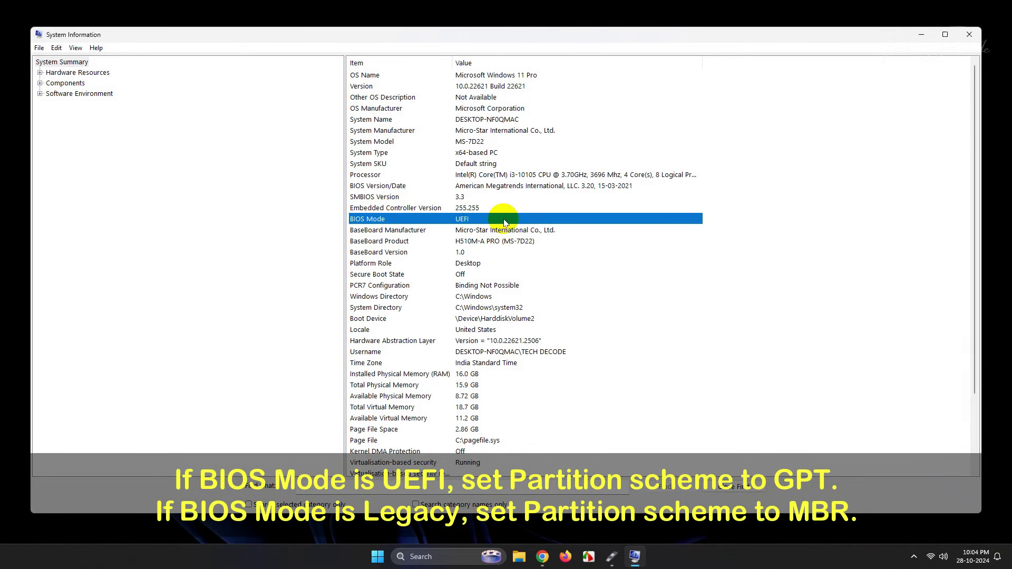
Keep GPT, replace the ESD-ISO volume label with WIN11_24H2 and choose NTFS
{"action": "left_click", "coordinate": [968, 34]}
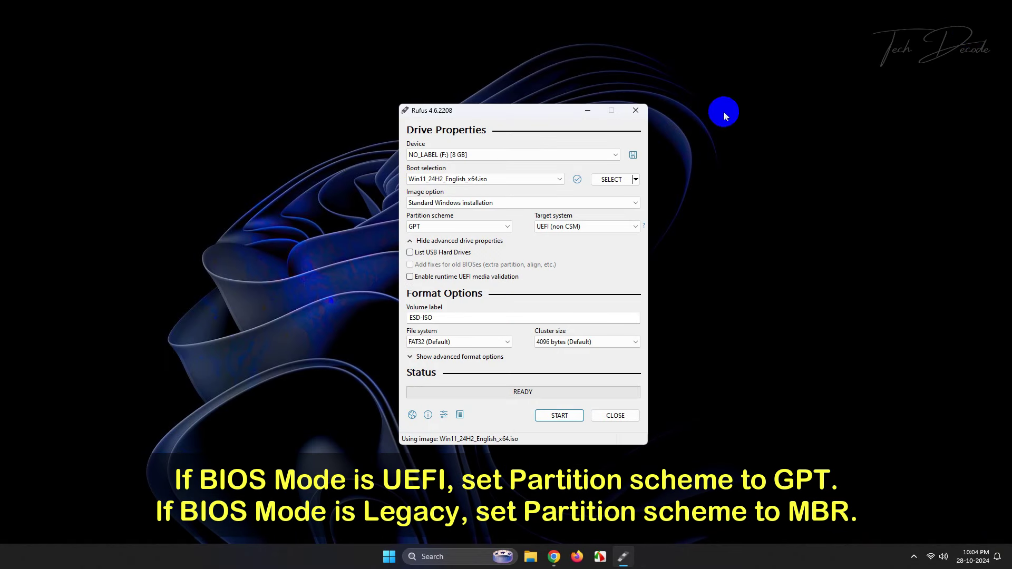
{"action": "left_click", "coordinate": [475, 223]}
{"action": "left_click", "coordinate": [436, 246]}
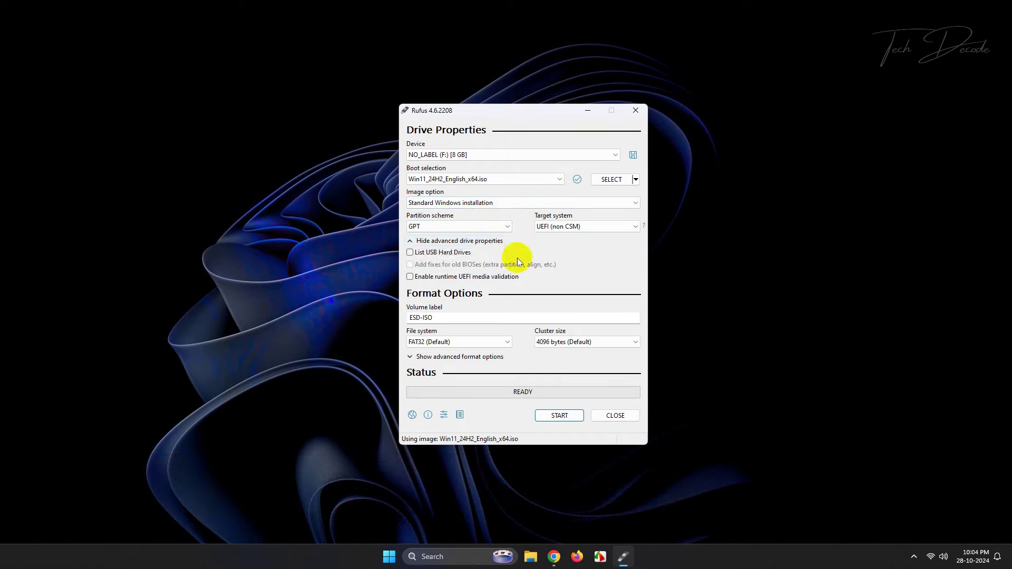
{"action": "left_click_drag", "start_coordinate": [467, 317], "coordinate": [395, 320]}
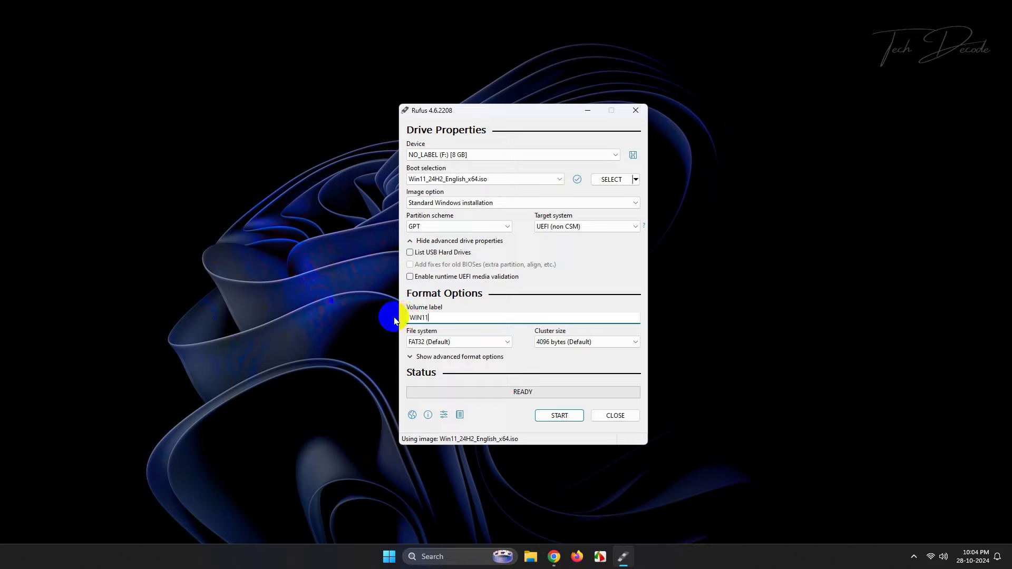
{"action": "type", "text": "WIN11_24H2"}
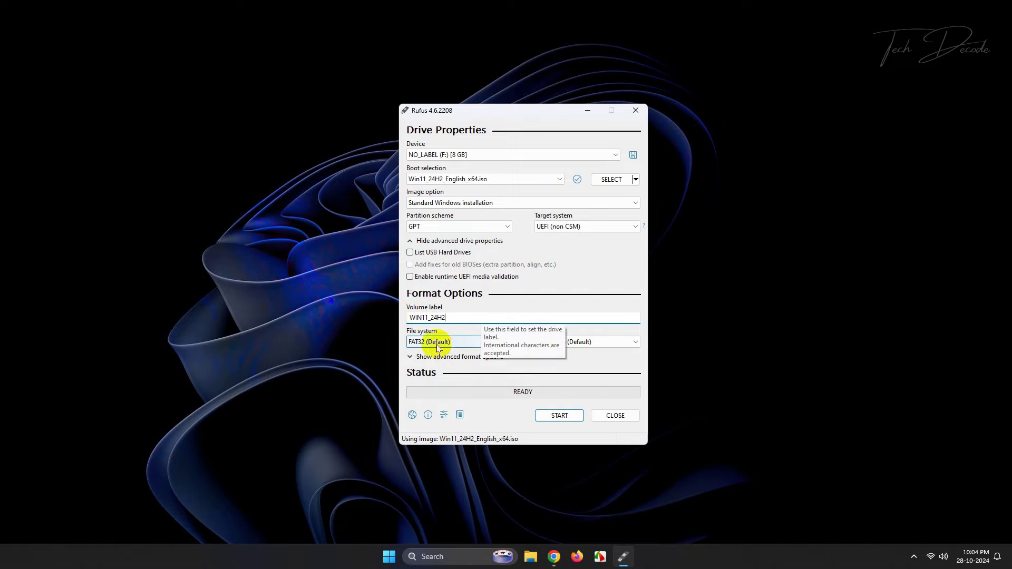
{"action": "left_click", "coordinate": [488, 343]}
{"action": "left_click", "coordinate": [476, 360]}
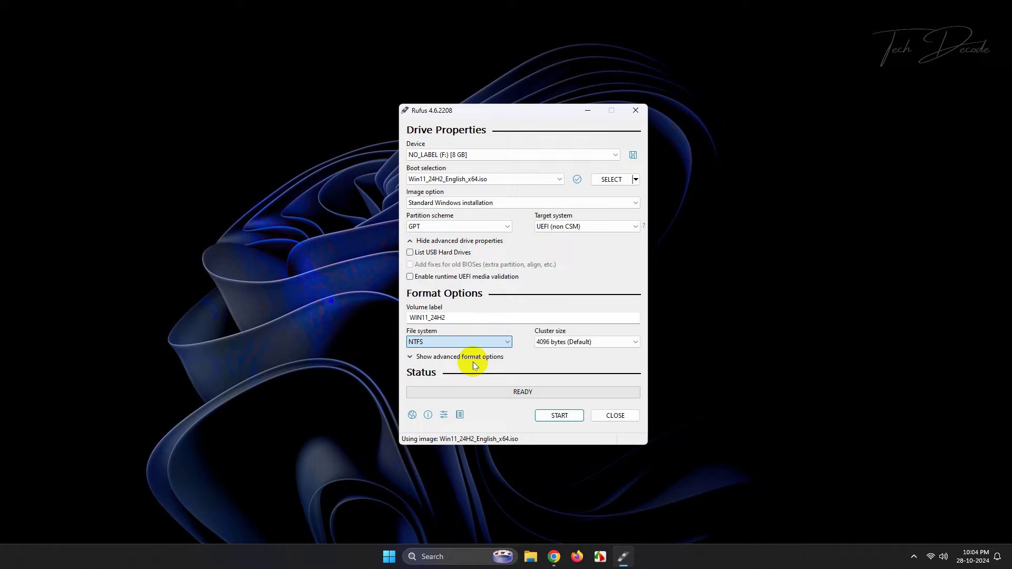
Start the write and review the local account username in the customisation dialog
{"action": "left_click", "coordinate": [560, 416]}
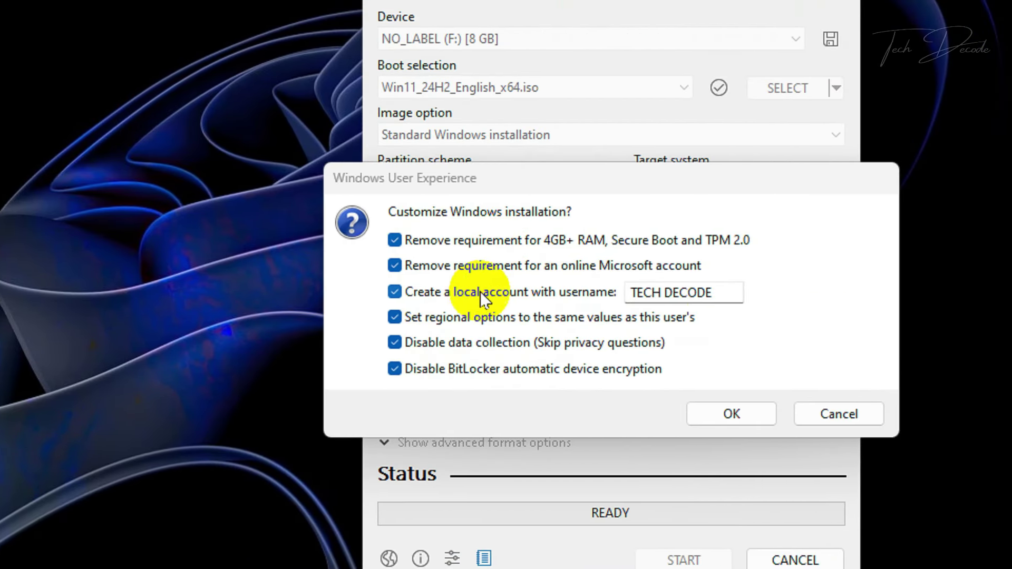
{"action": "left_click", "coordinate": [718, 293]}
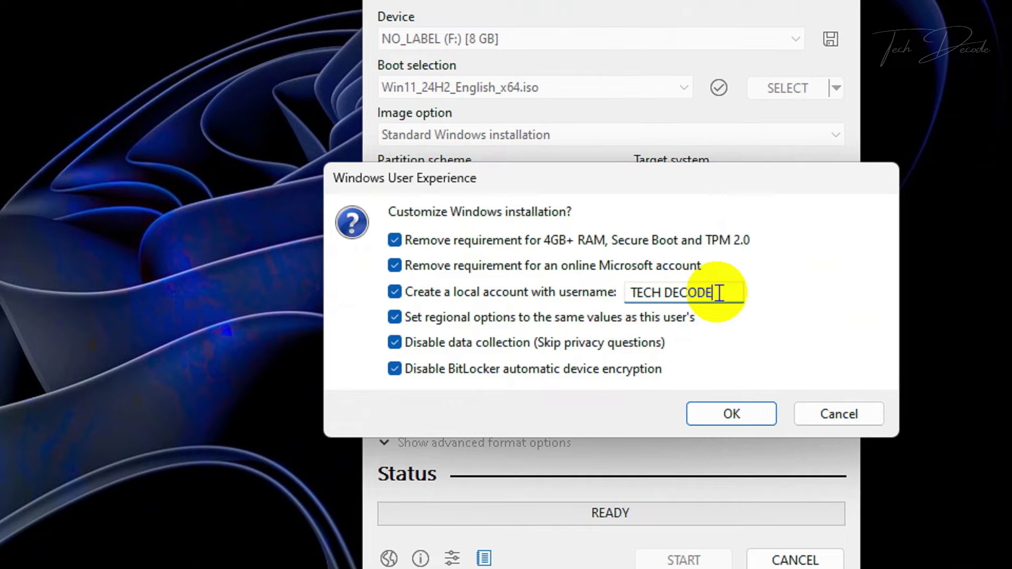
Confirm the Windows customisation options and accept erasing all data on the 8 GB drive
{"action": "left_click", "coordinate": [745, 408]}
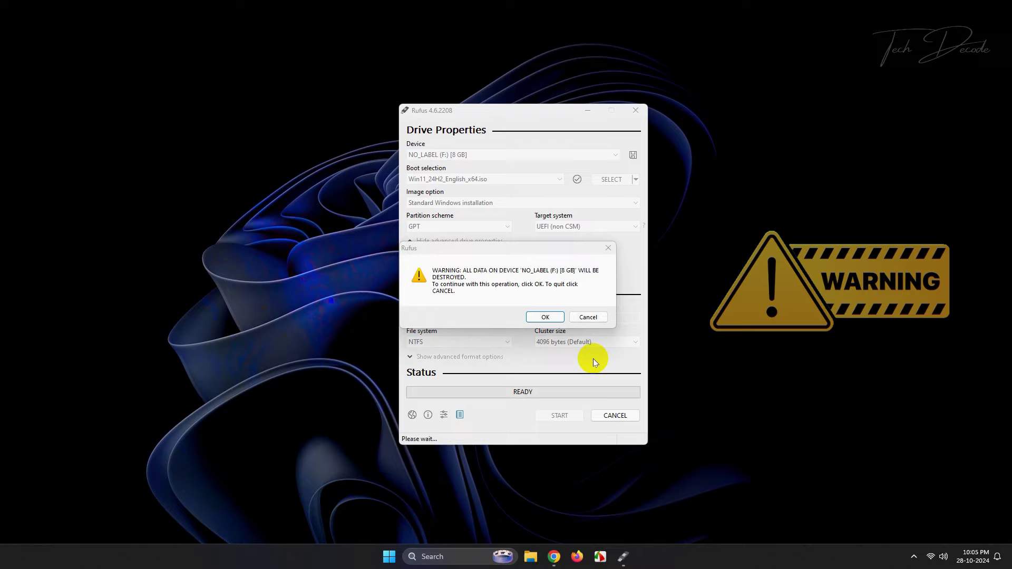
{"action": "left_click", "coordinate": [546, 317]}
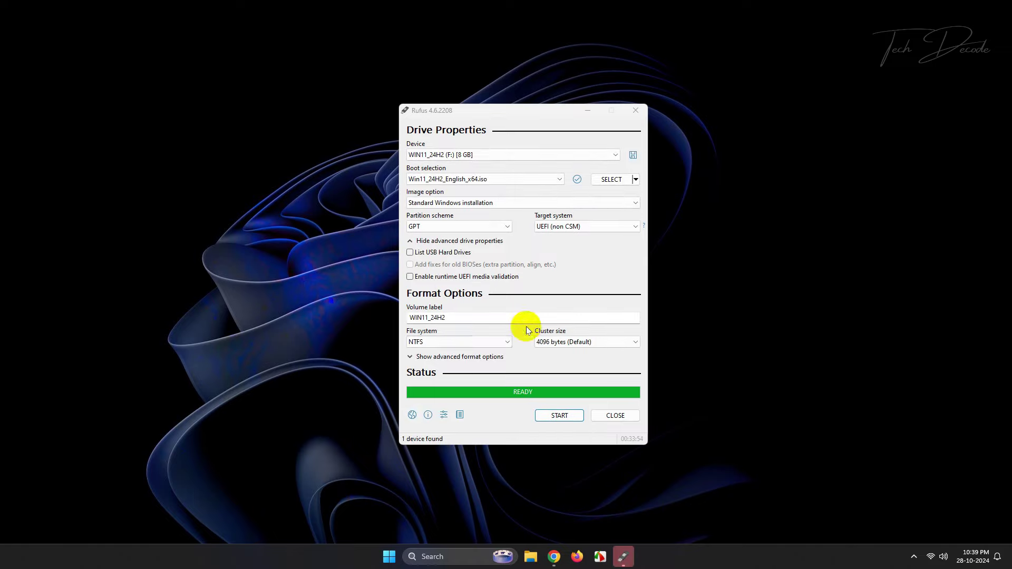
Close Rufus and open the WIN11_24H2 (F:) drive from This PC
{"action": "left_click", "coordinate": [623, 416]}
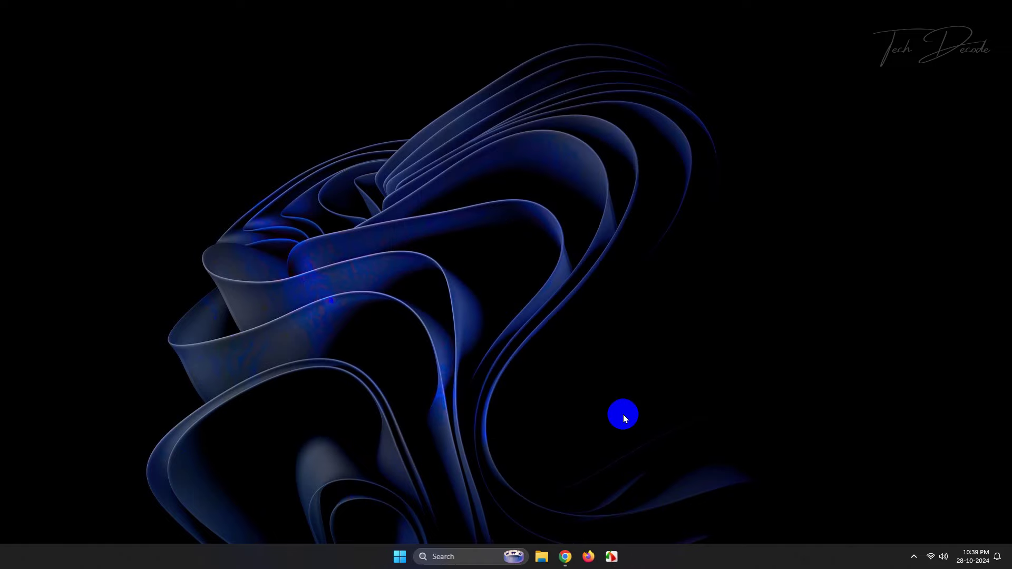
{"action": "left_click", "coordinate": [550, 564]}
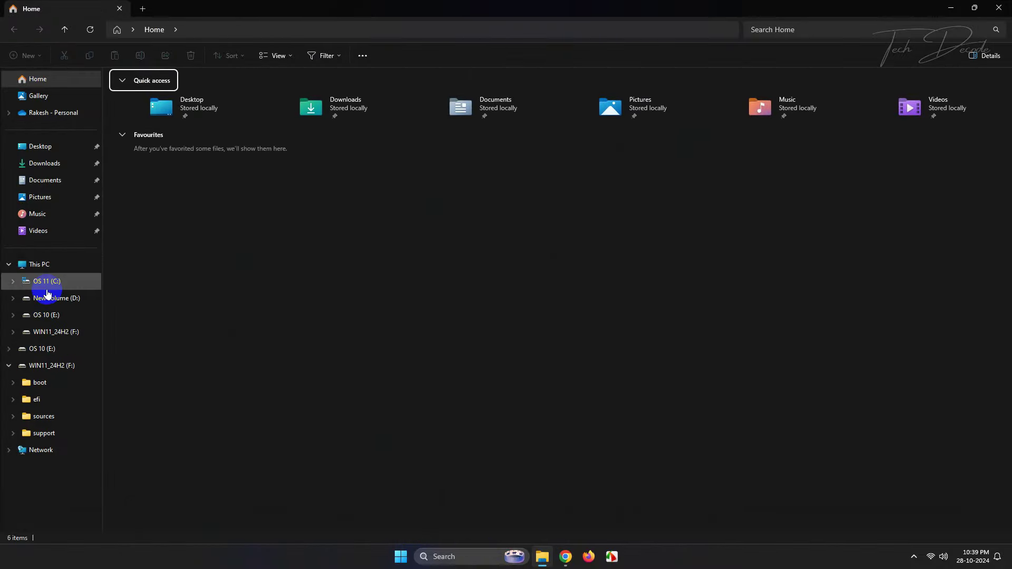
{"action": "left_click", "coordinate": [39, 269]}
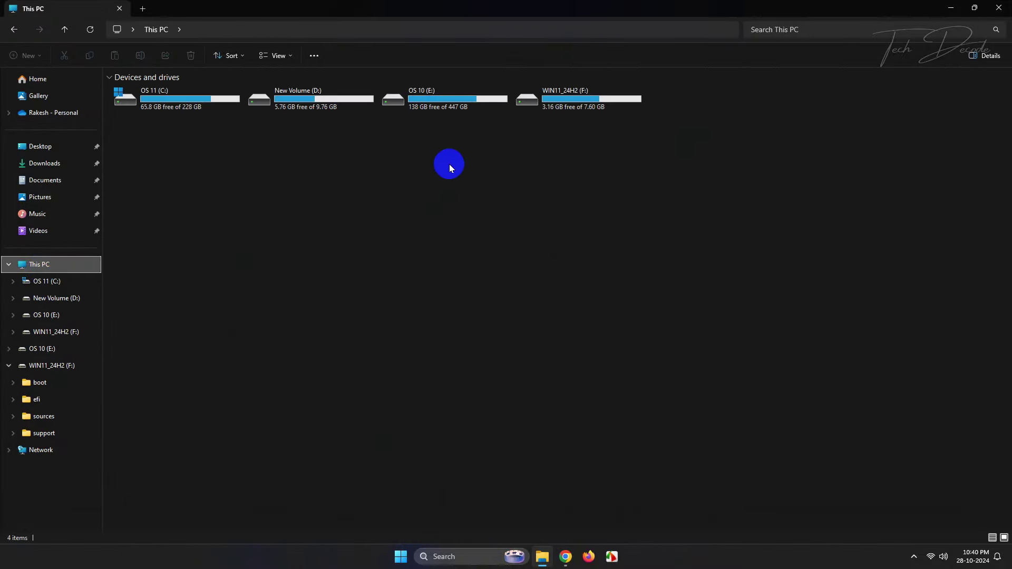
{"action": "double_click", "coordinate": [535, 98]}
Show the drive's files as large icons and run setup as administrator
{"action": "left_click", "coordinate": [290, 56]}
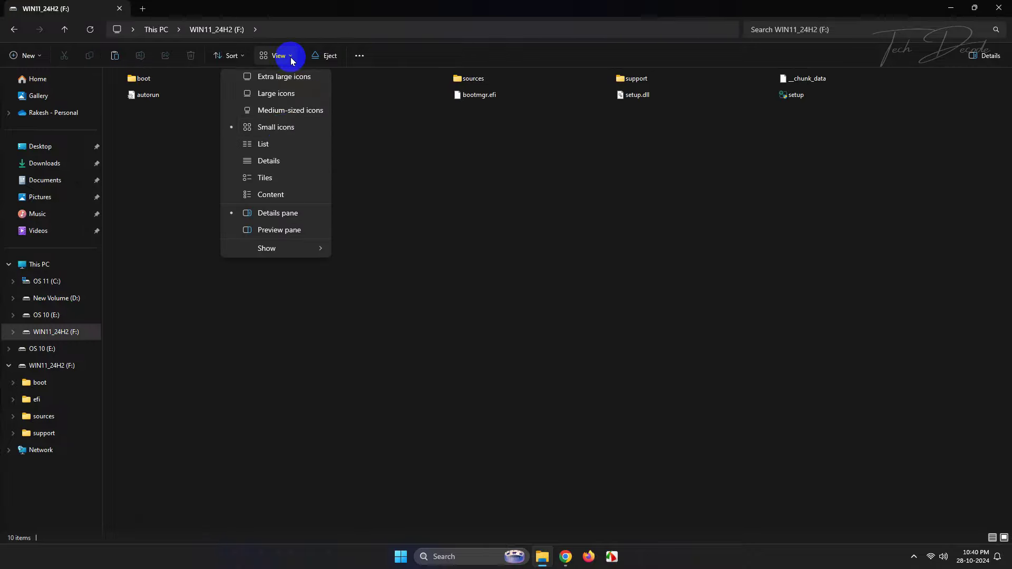
{"action": "left_click", "coordinate": [275, 93]}
{"action": "right_click", "coordinate": [640, 103]}
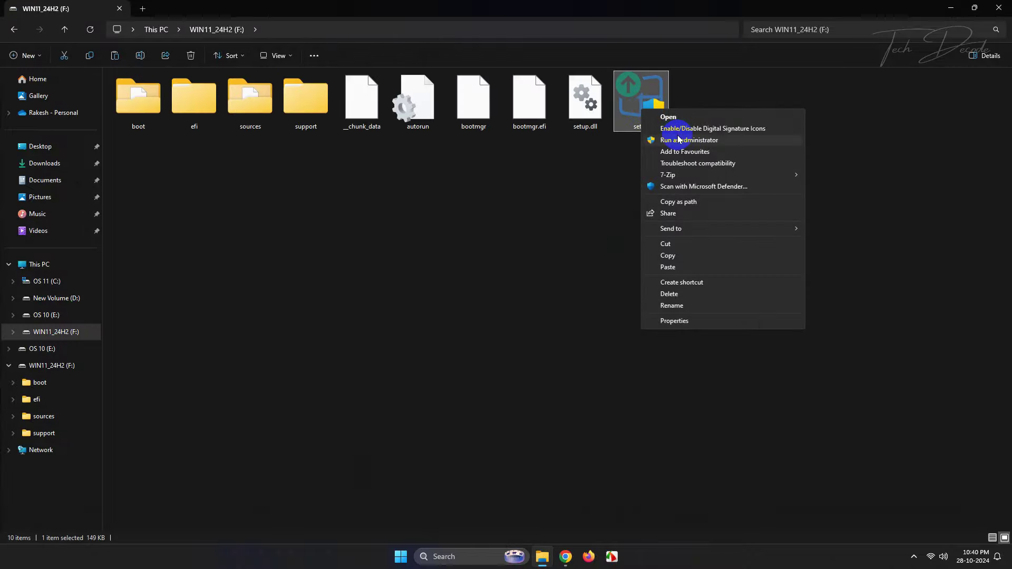
{"action": "left_click", "coordinate": [745, 140]}
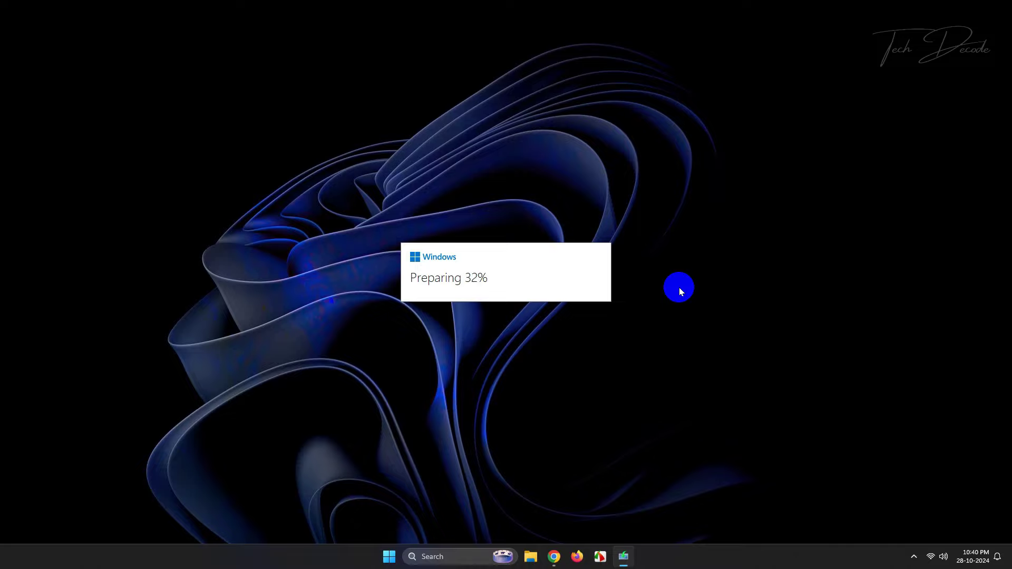
Tick 'I want to help make the installation better', continue, and accept the licence terms
{"action": "left_click", "coordinate": [679, 287]}
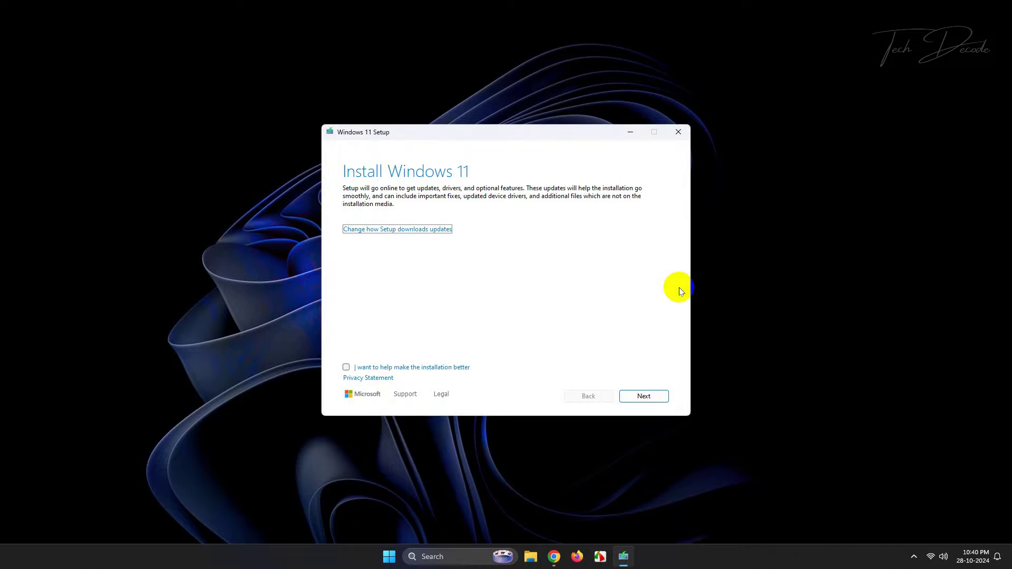
{"action": "left_click", "coordinate": [364, 368]}
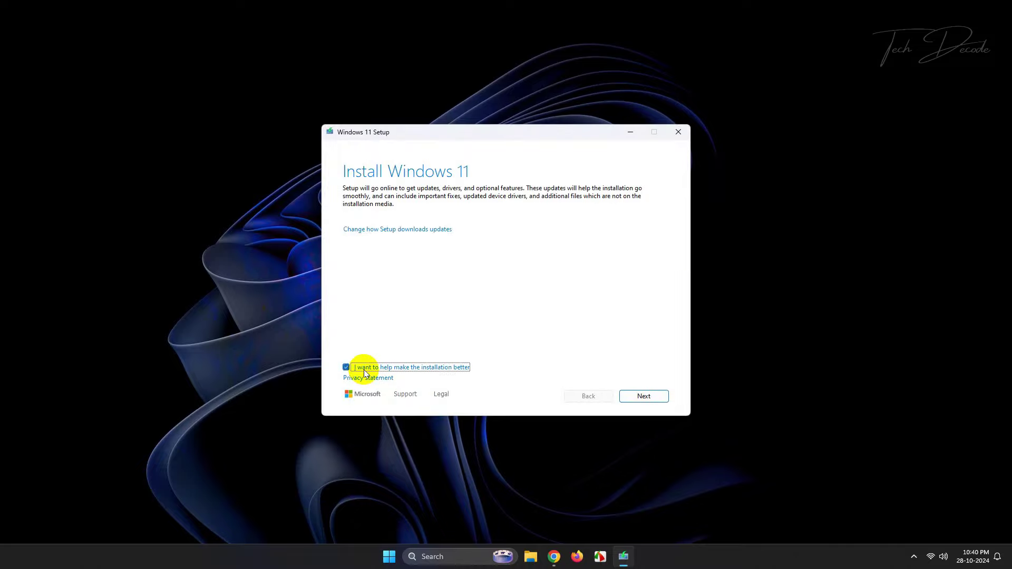
{"action": "left_click", "coordinate": [646, 397]}
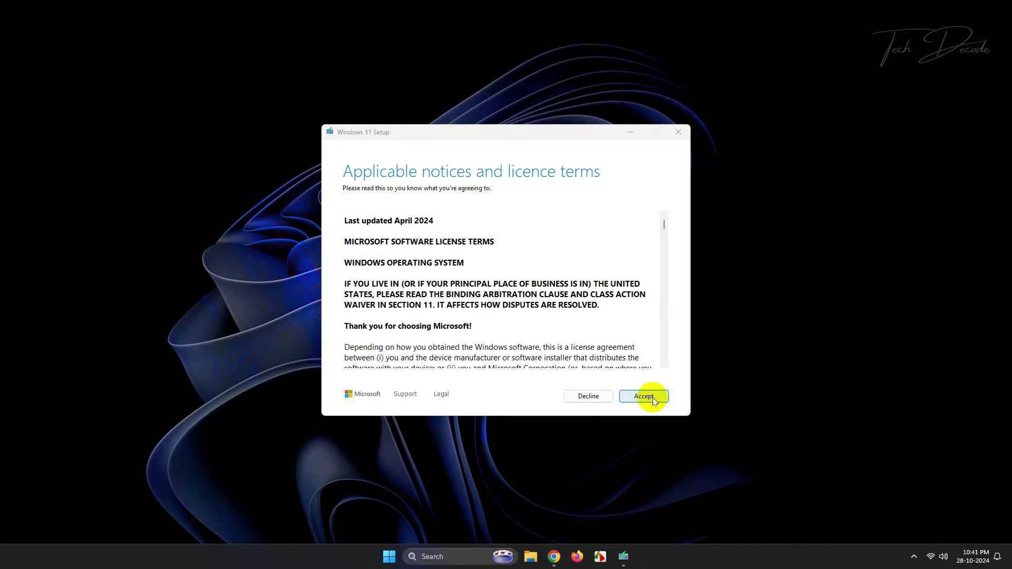
{"action": "left_click", "coordinate": [652, 397]}
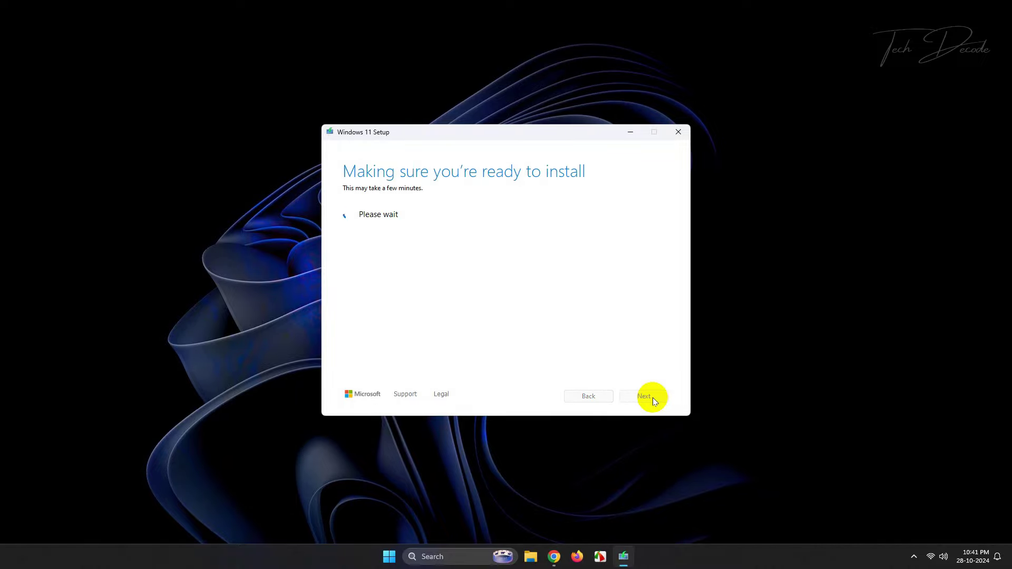